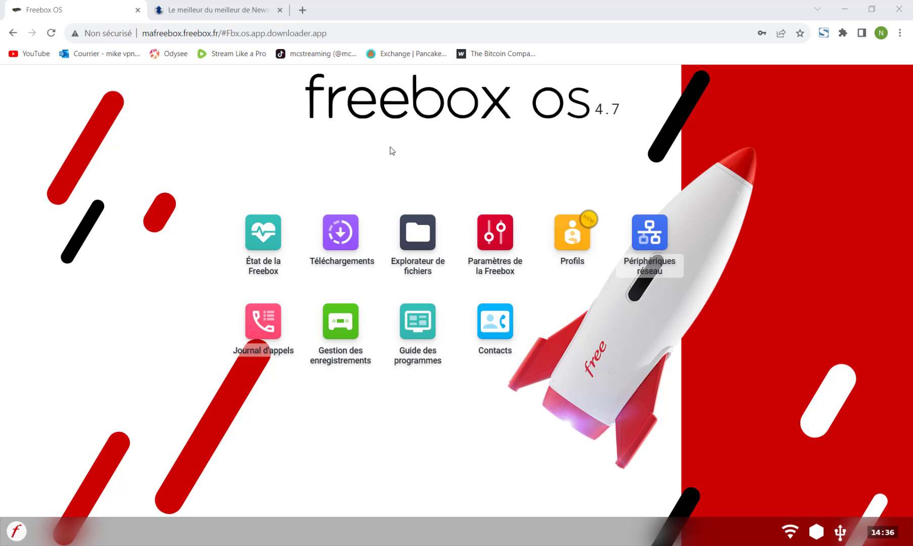
Open the Téléchargements app and its settings on the Newsgroups tab
click(342, 237)
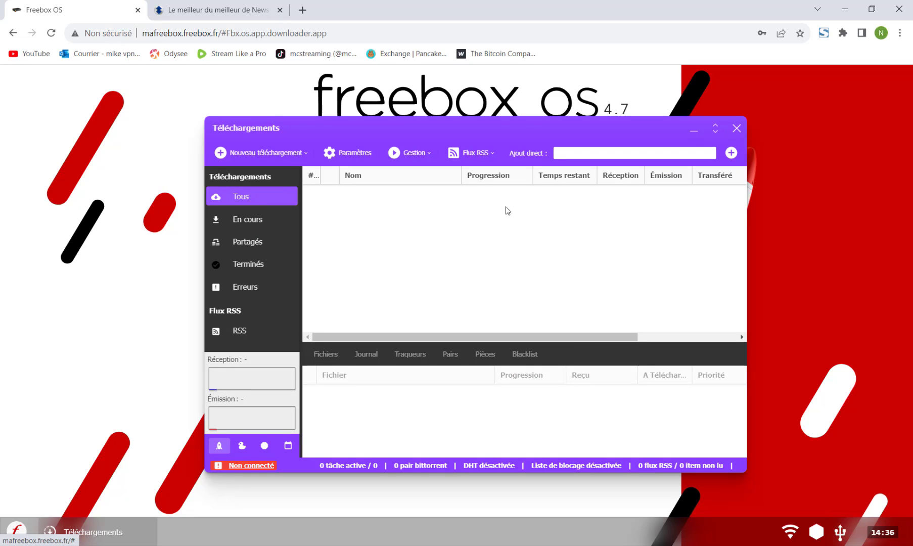
click(351, 156)
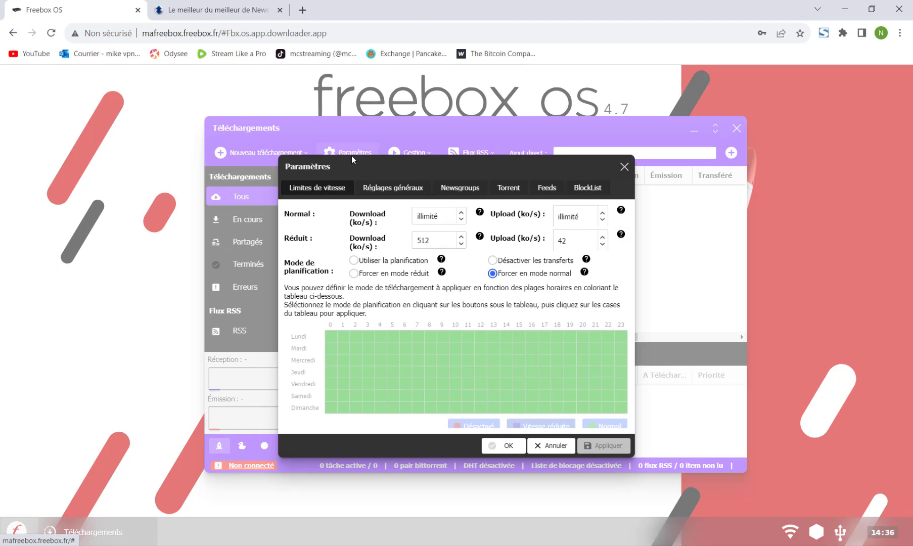
click(518, 187)
click(449, 188)
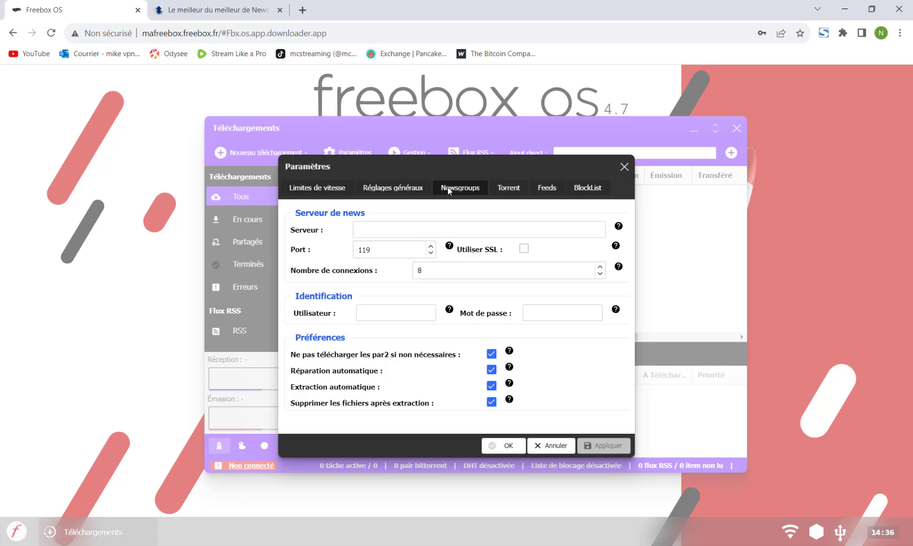
click(624, 167)
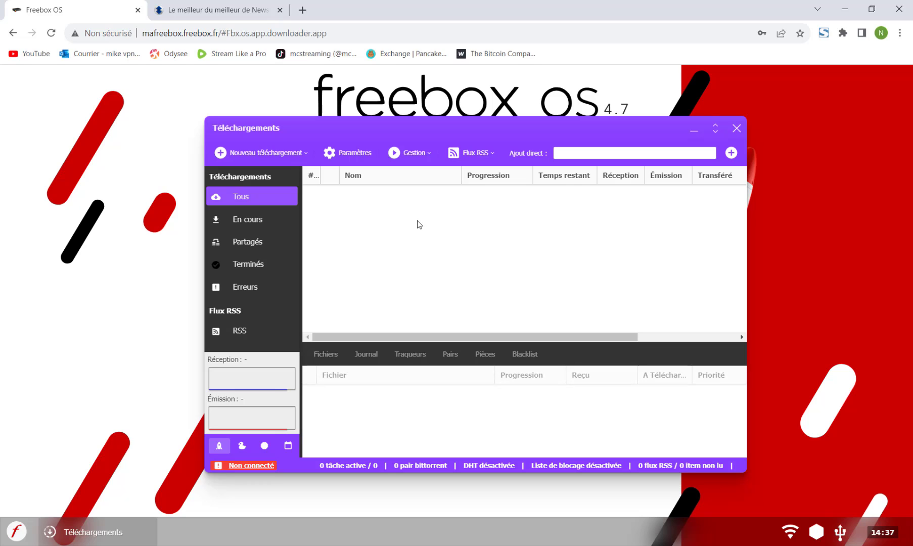
click(353, 154)
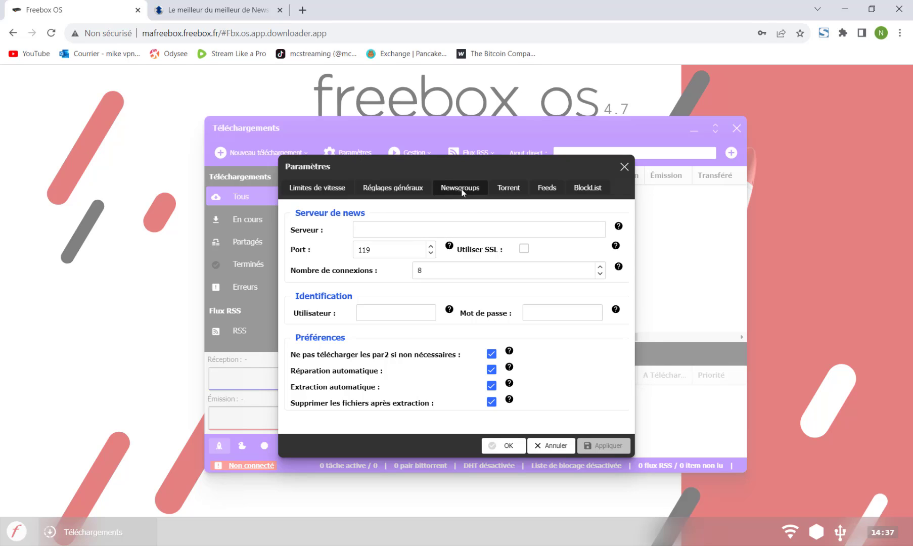
Browse the Newshosting website's Usenet plan offers
click(224, 4)
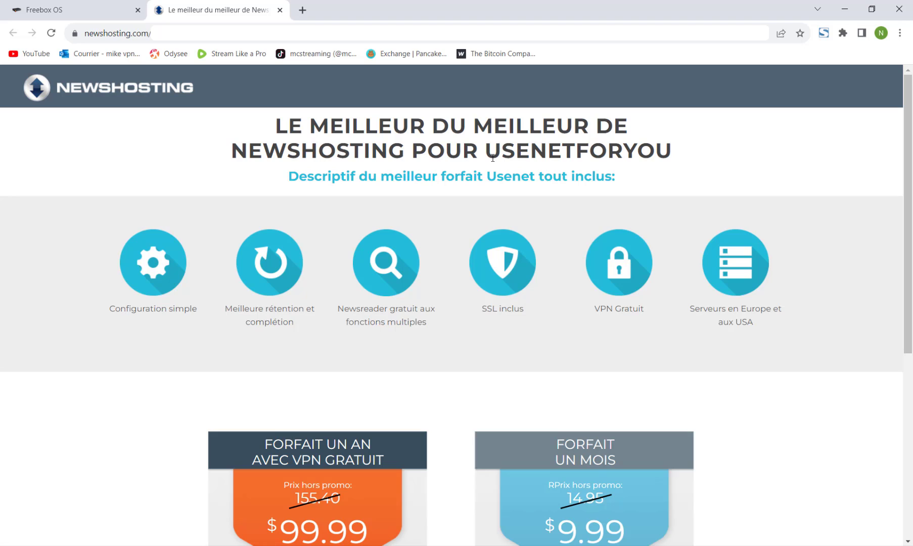
scroll(493, 157, down, 3)
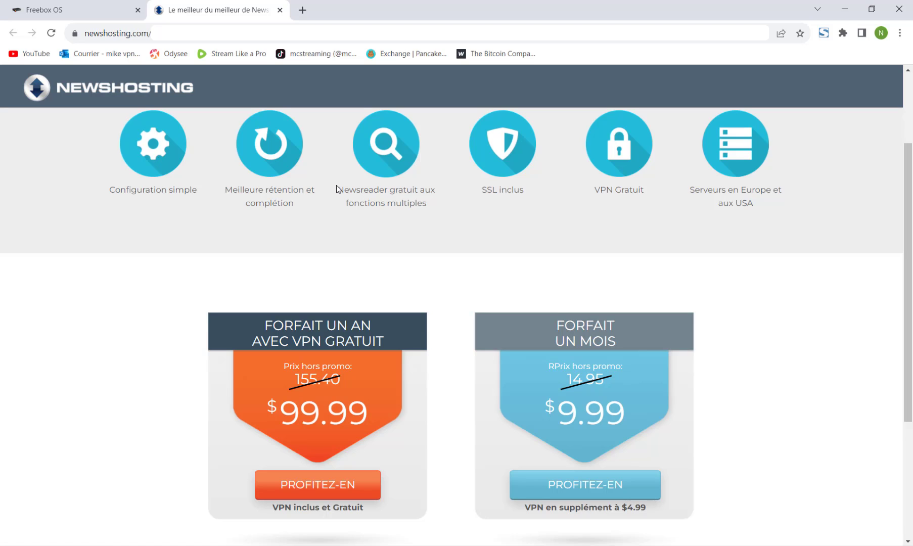
click(844, 11)
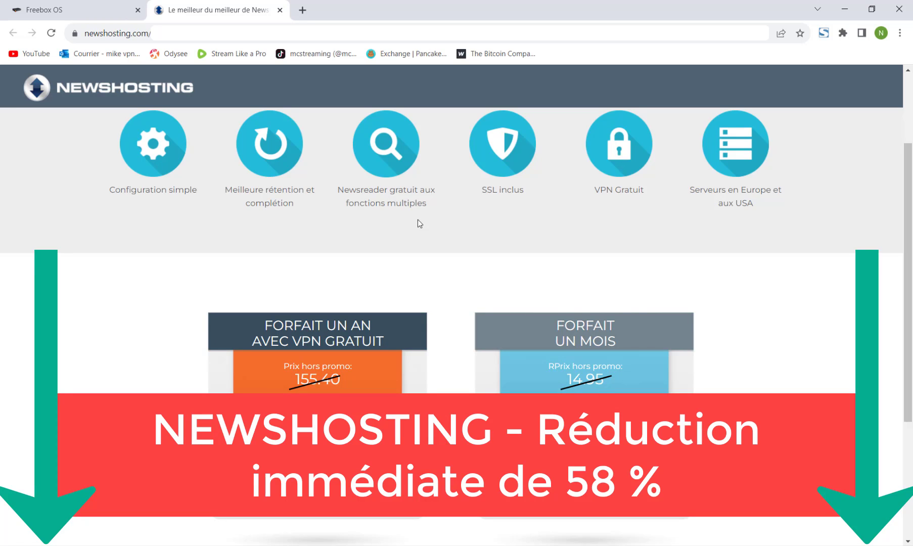
scroll(418, 222, down, 4)
scroll(417, 223, up, 9)
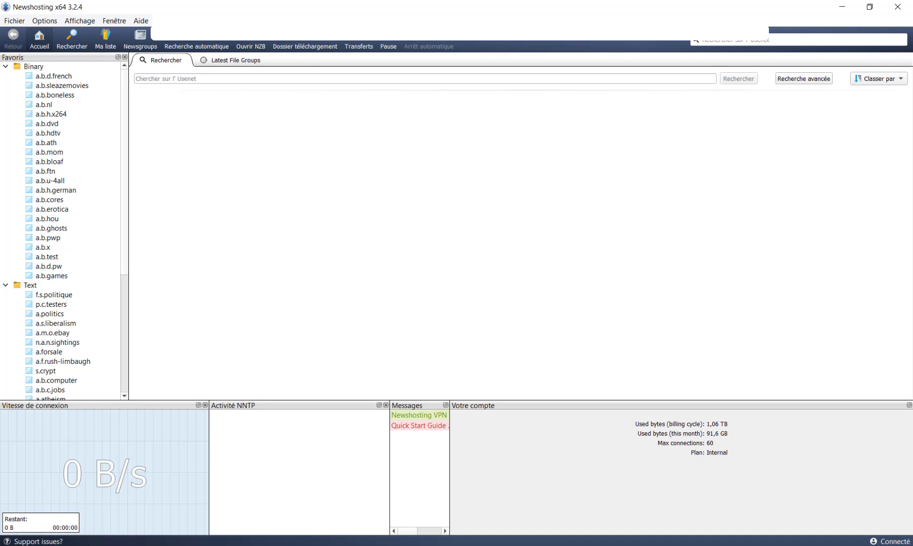
In SABnzbd's server configuration, enable the news-us.newshosting.com server
key(alt+Tab)
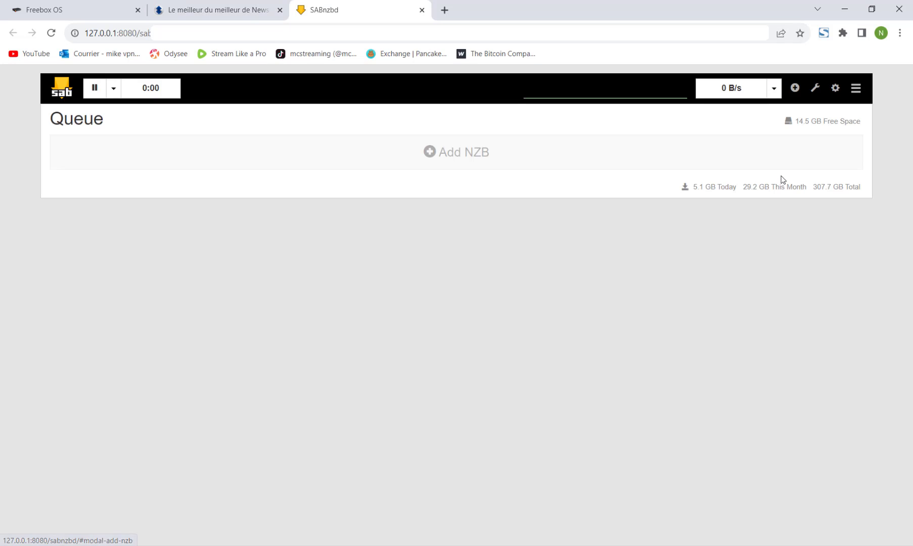
click(835, 89)
click(268, 85)
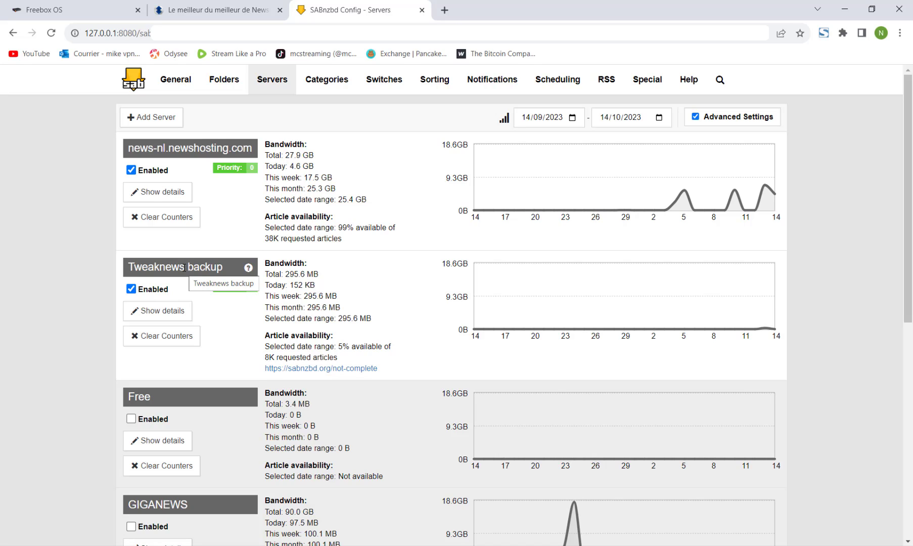
scroll(184, 268, down, 7)
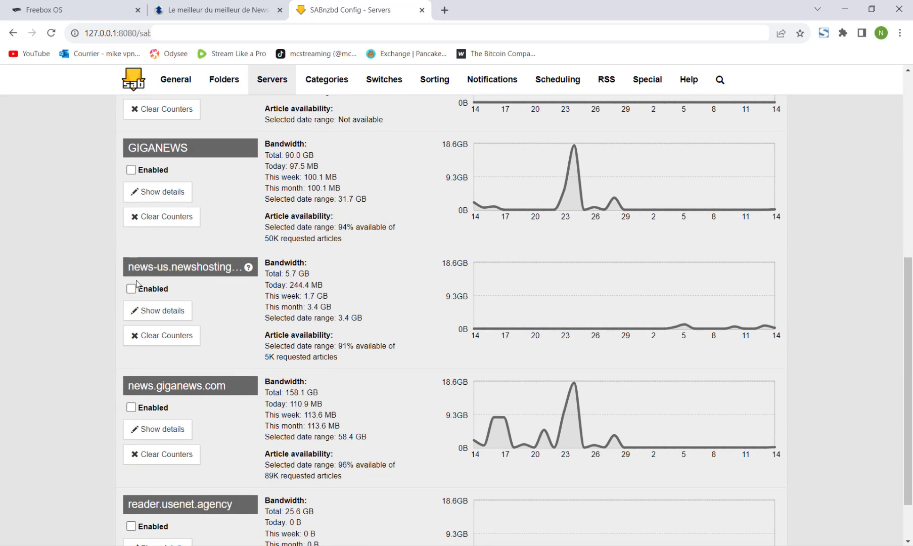
click(130, 289)
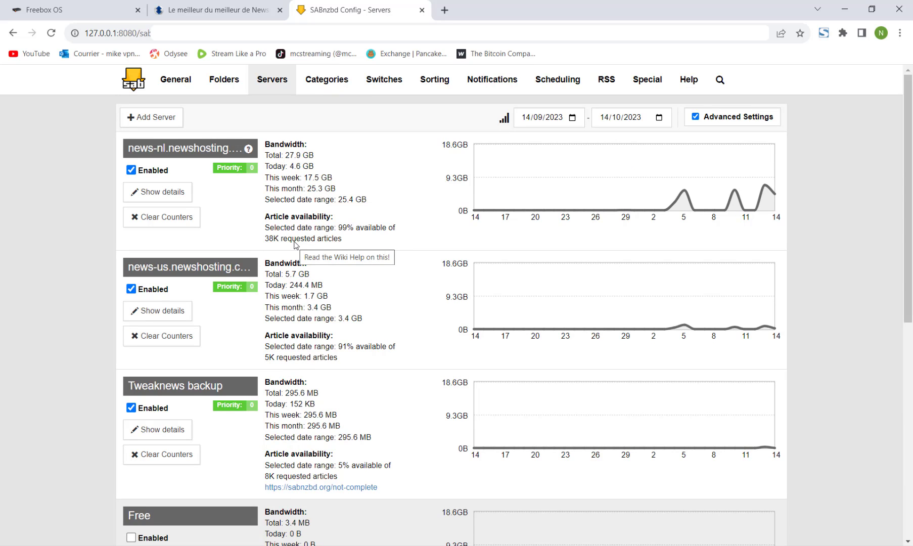
Look over the Newshosting website's plans again
click(237, 4)
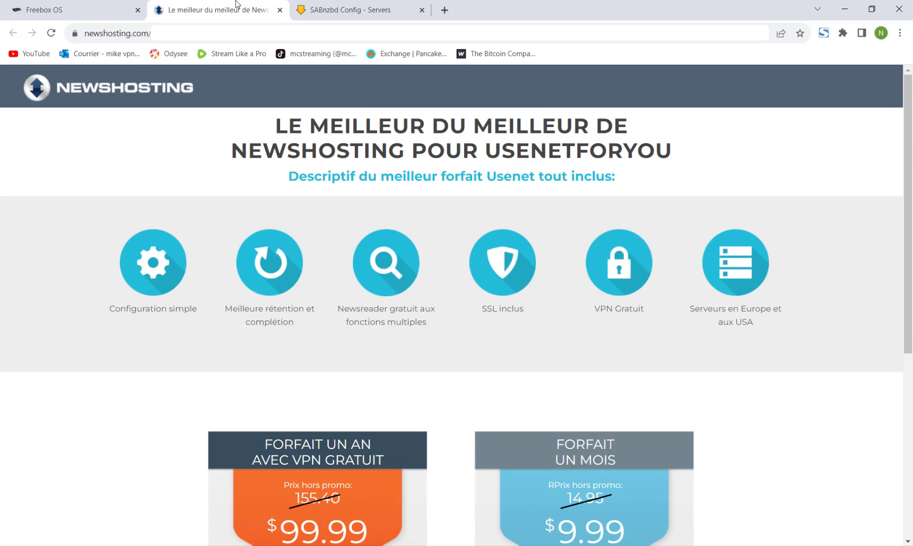
scroll(504, 220, down, 3)
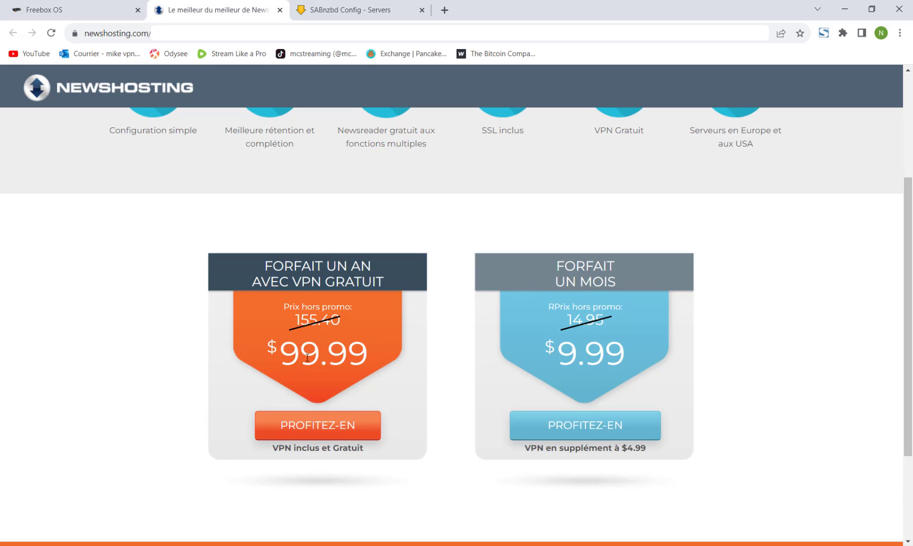
scroll(307, 357, down, 2)
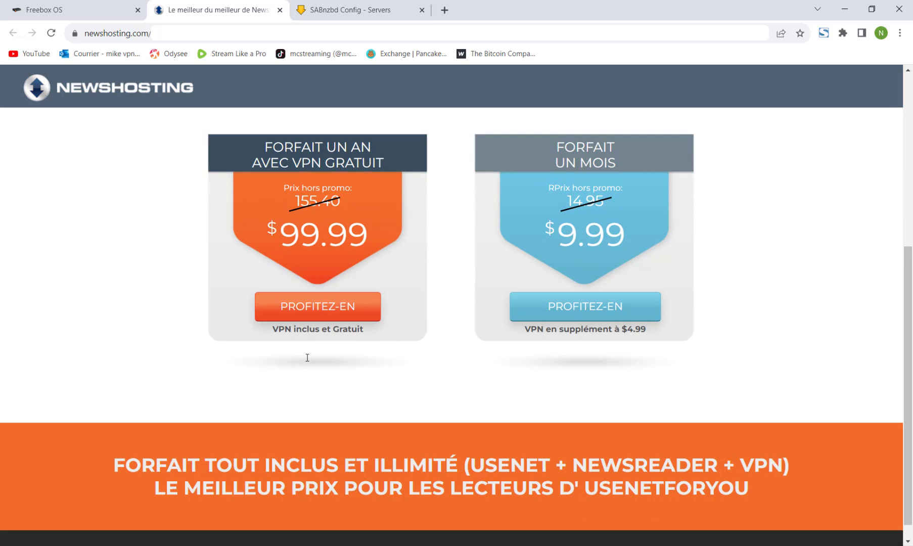
scroll(307, 357, down, 1)
scroll(307, 357, up, 5)
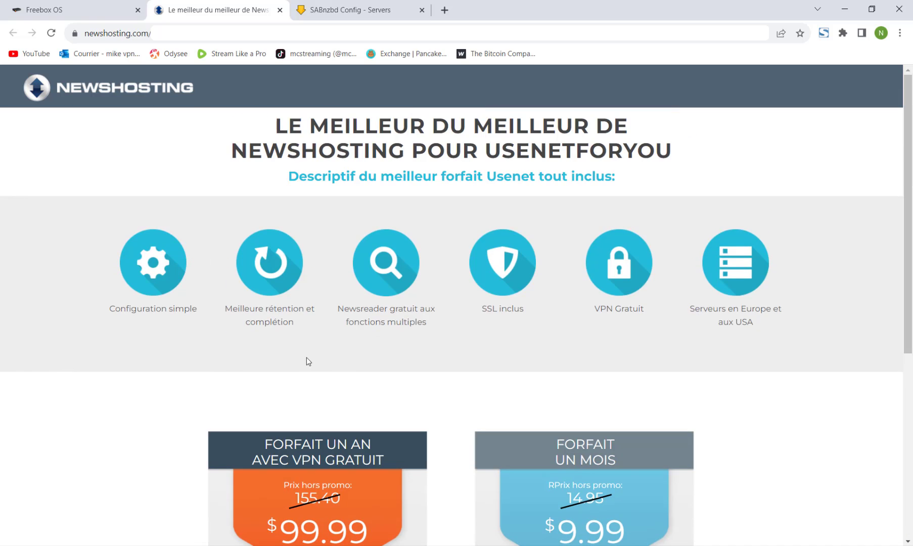
Set the Freebox newsgroup server to news.newshosting.com
click(111, 5)
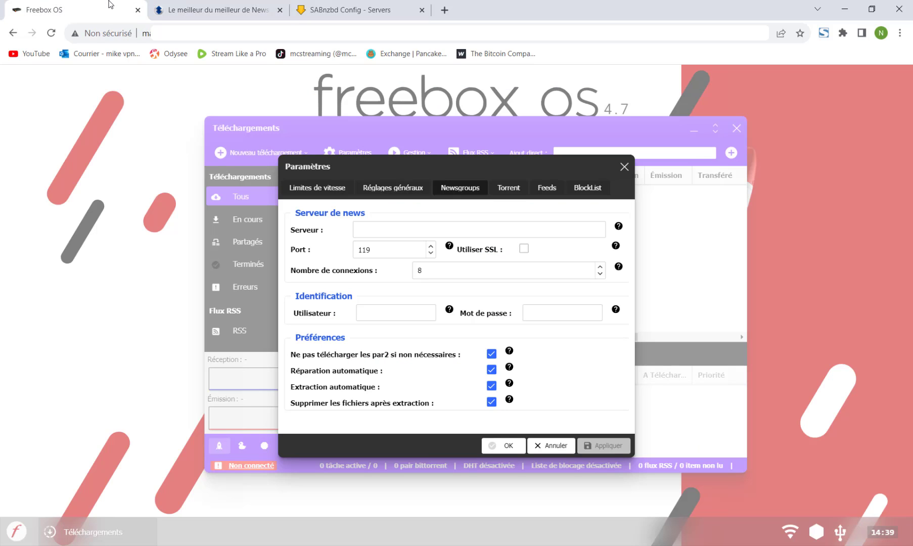
click(392, 228)
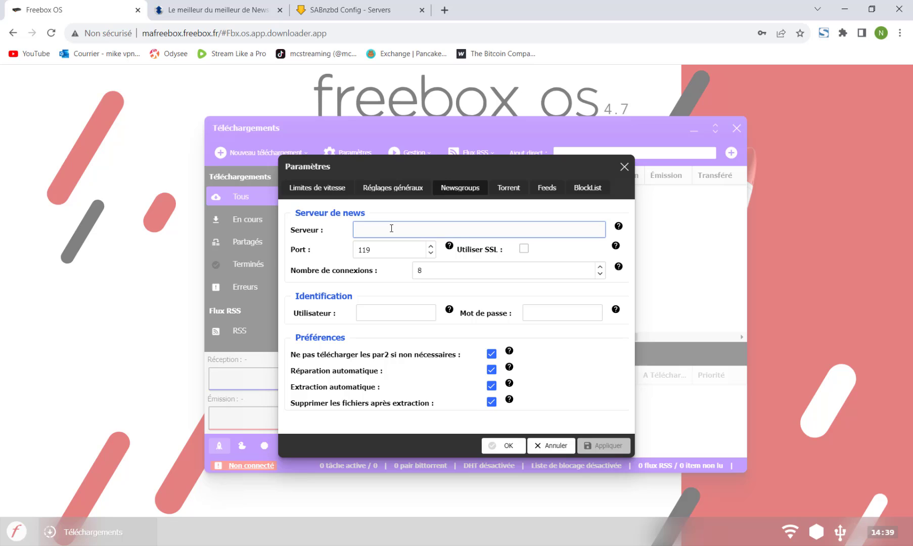
text(news)
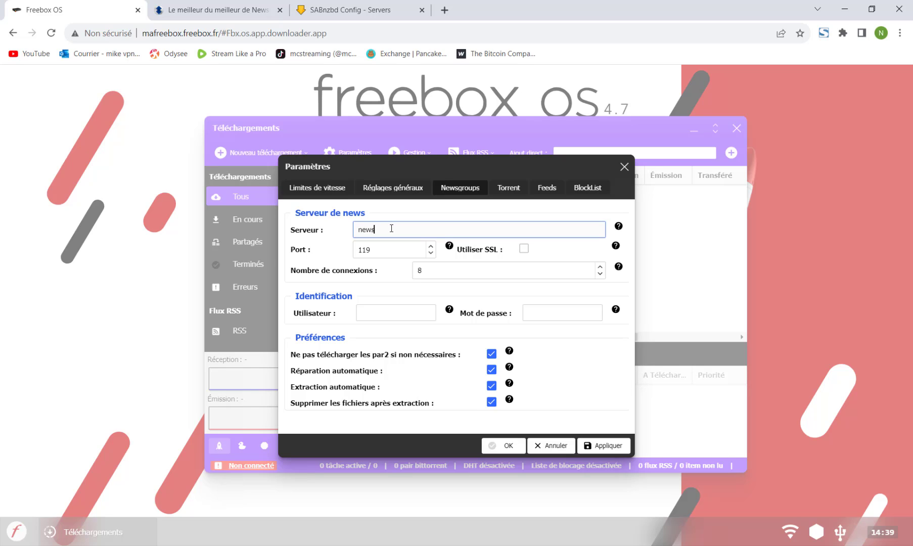
text(.newshosting.com)
Examine the news-nl.newshosting.com server details in SABnzbd's configuration and compare with the Freebox server field
click(362, 10)
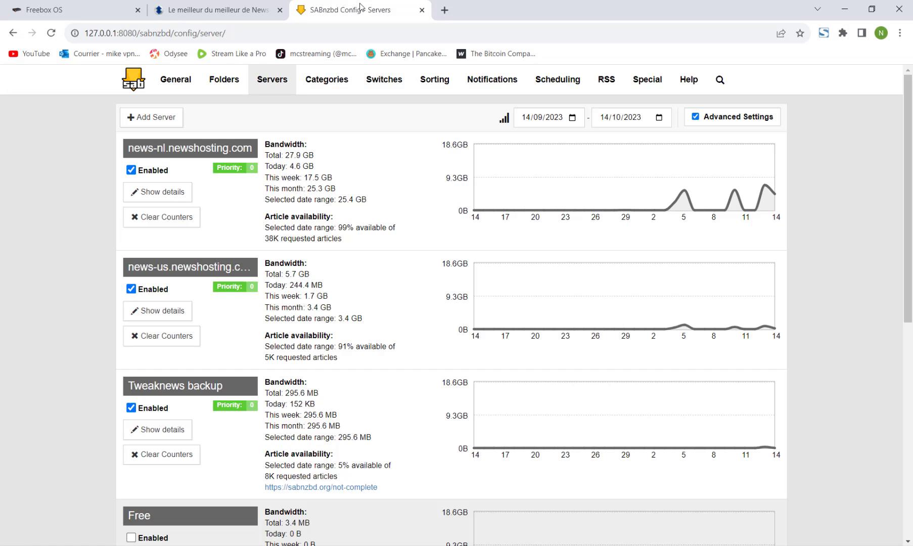
click(162, 193)
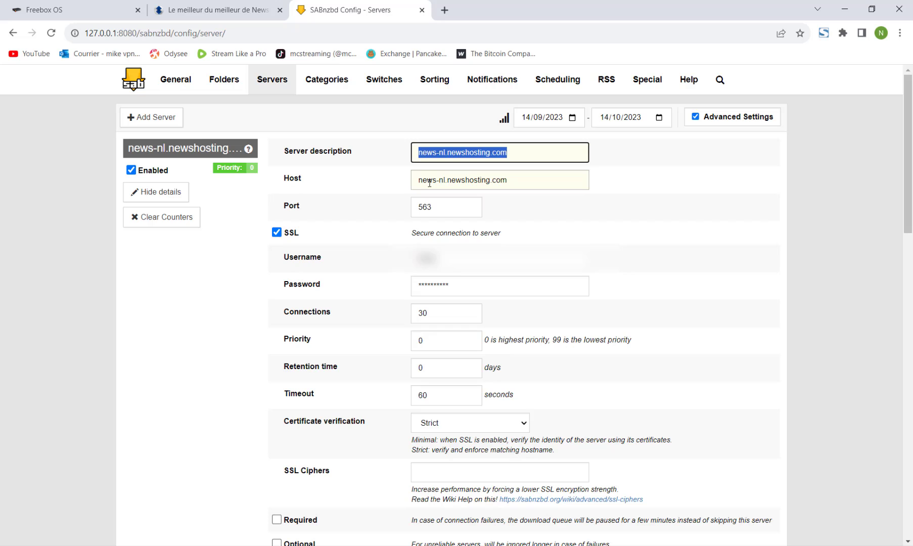
click(77, 13)
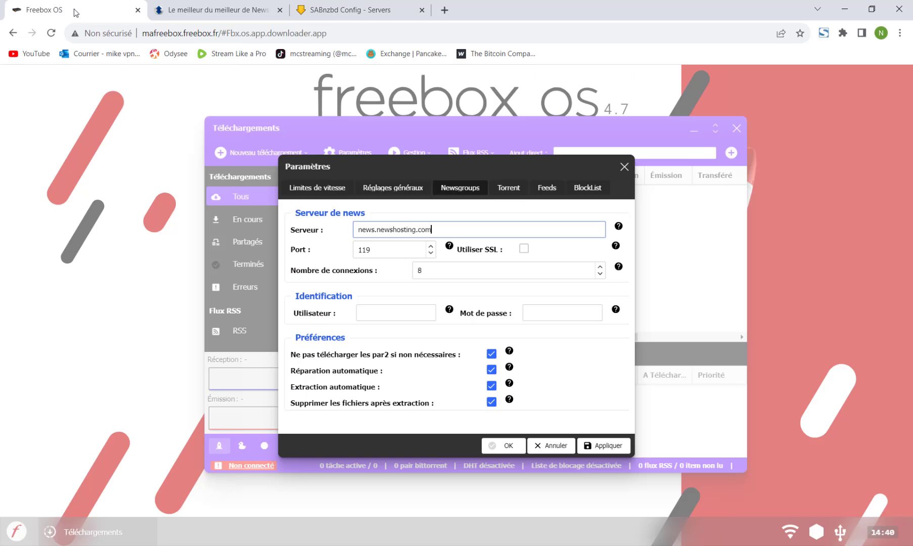
click(454, 230)
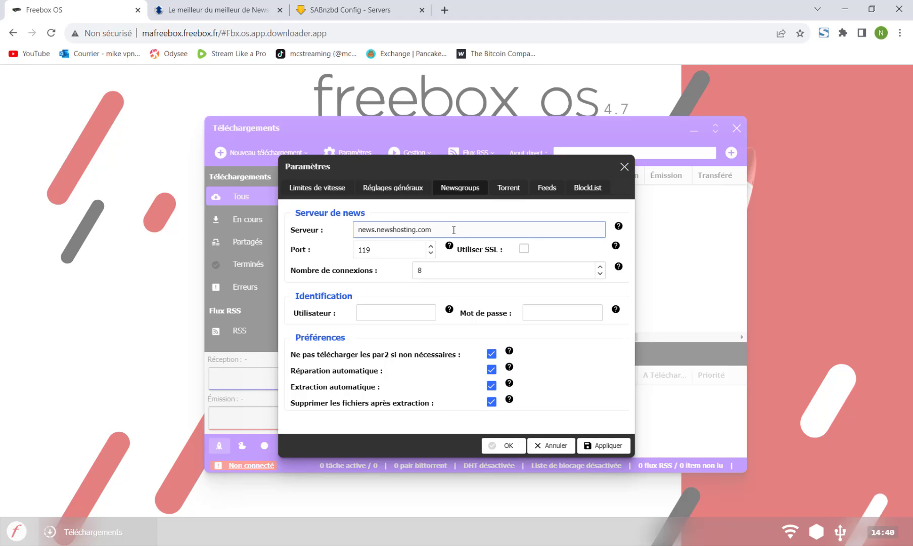
Examine the news-us.newshosting.com server's host and port details in SABnzbd
click(377, 15)
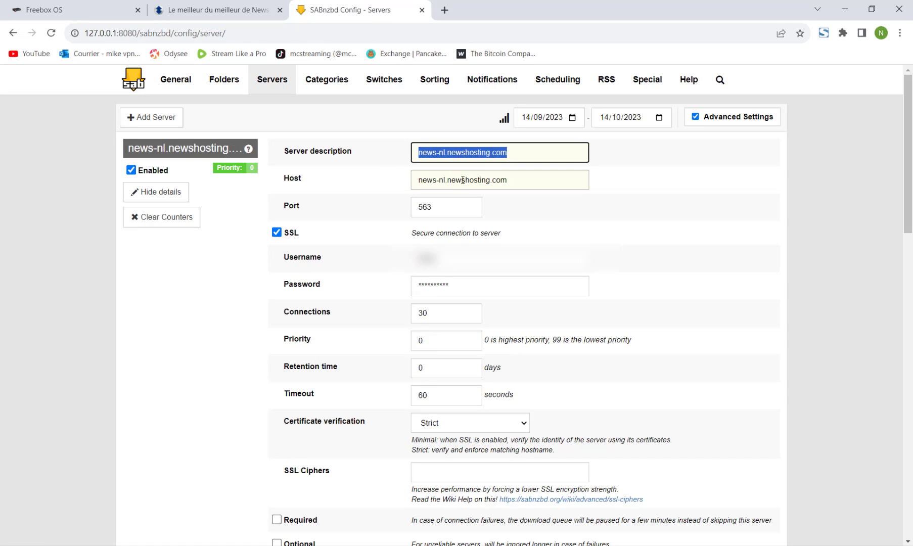
click(13, 33)
click(284, 80)
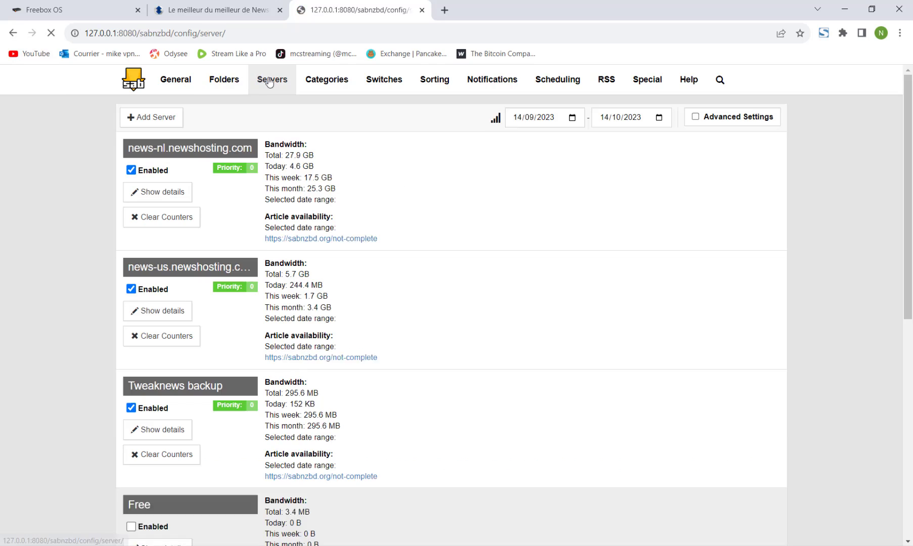
click(148, 318)
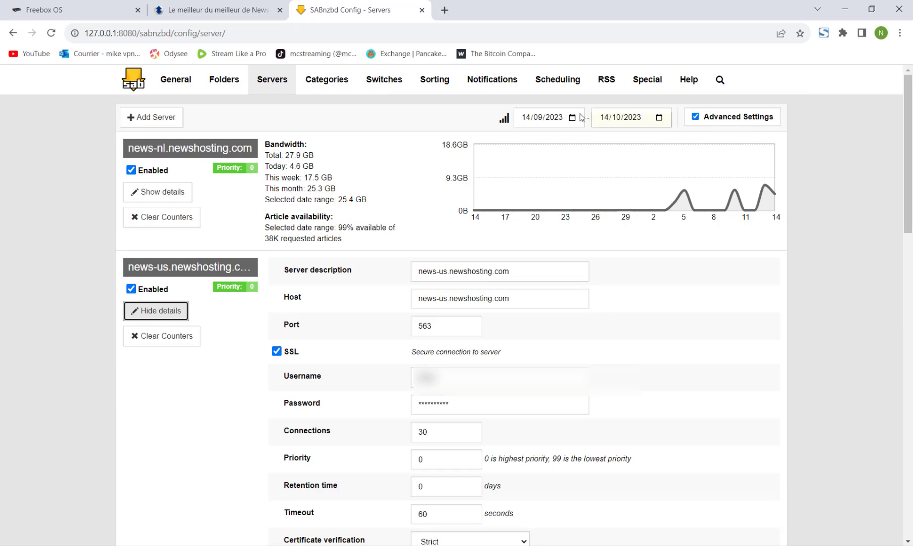
drag(534, 299, 438, 299)
drag(382, 310, 274, 384)
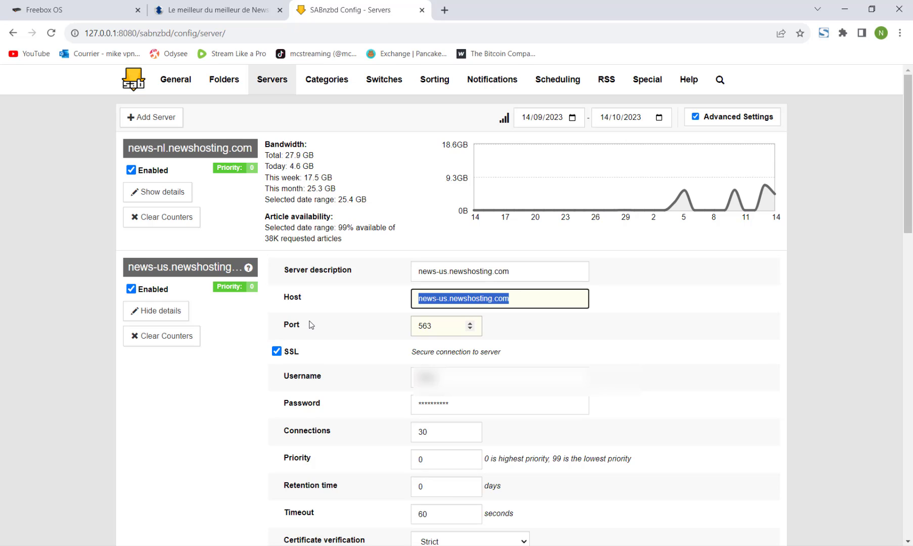
In the Freebox newsgroup settings, enable SSL and set the number of connections to 10
click(87, 5)
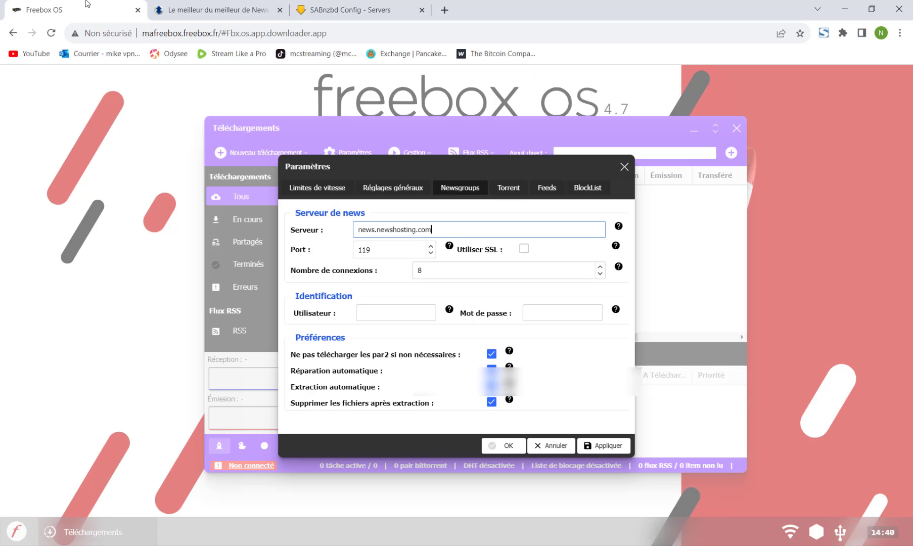
click(524, 249)
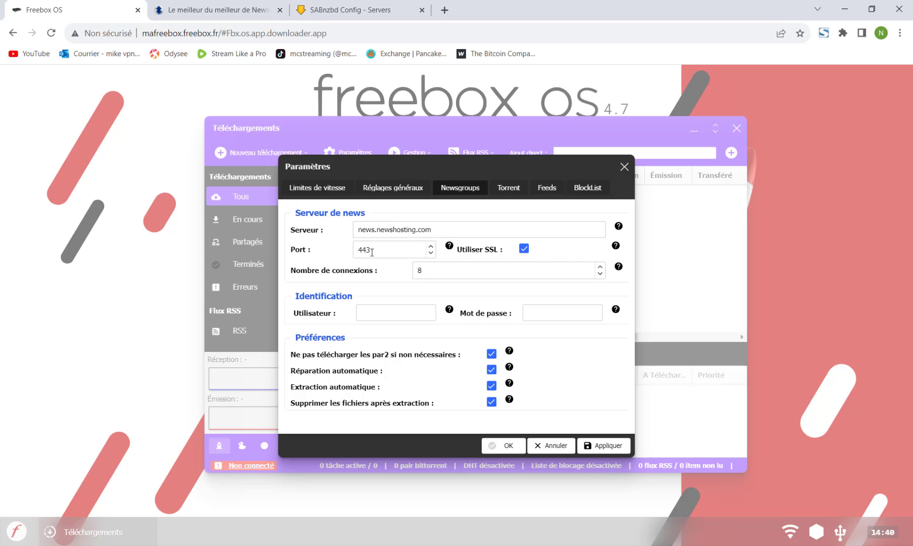
double_click(444, 274)
text(1)
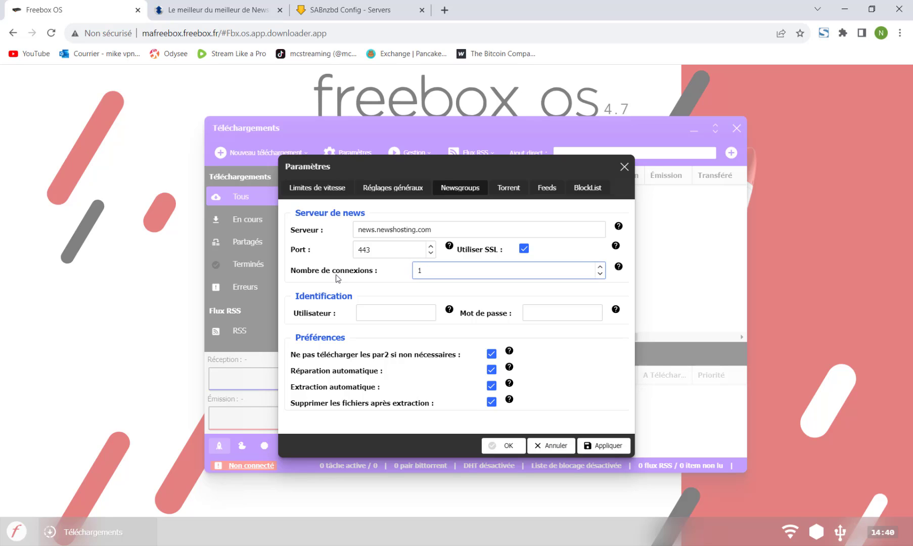
text(0)
Enter the Newshosting account username and password, then apply and save the newsgroup settings
click(378, 316)
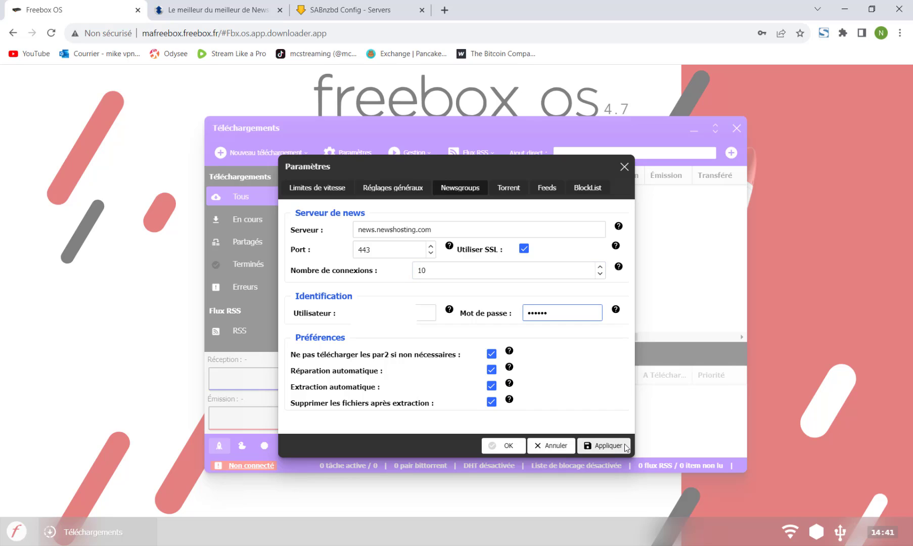
click(614, 450)
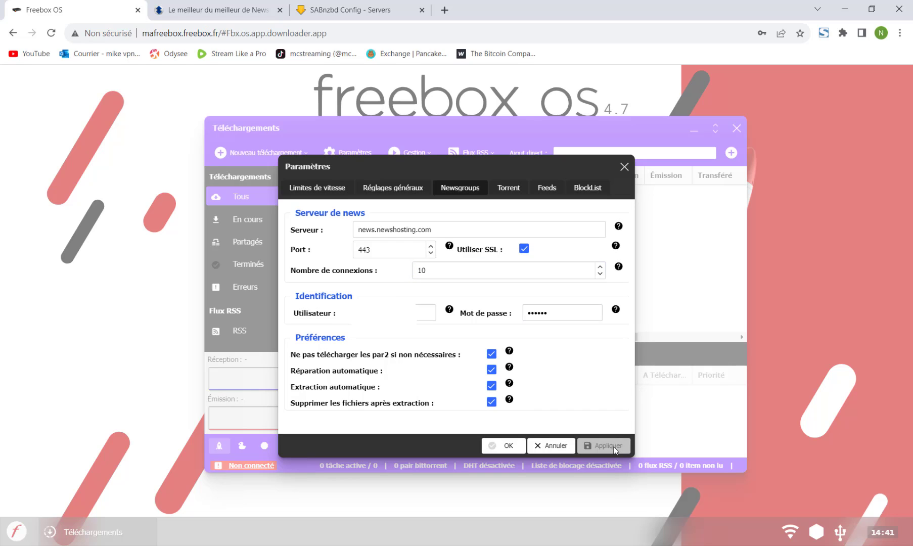
click(513, 448)
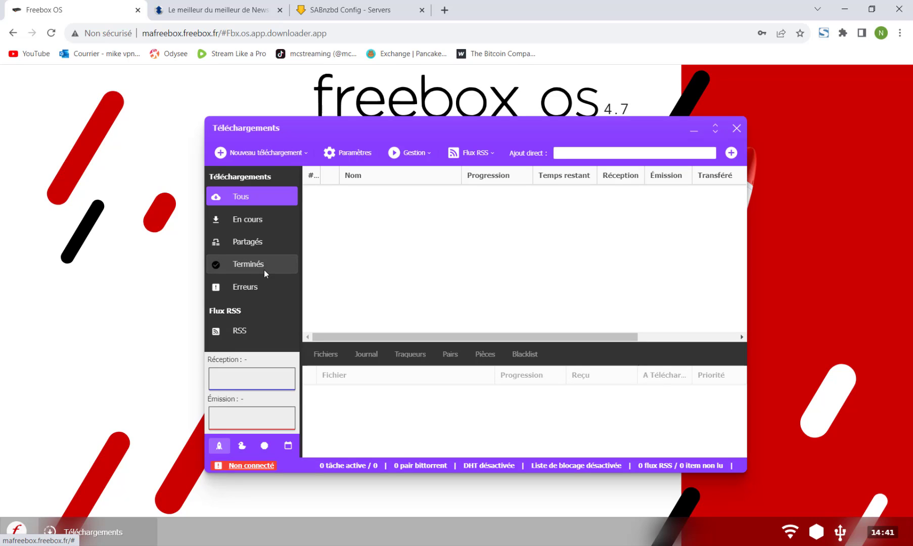
Add a new download from the file testvitesse usenet vs torrent.nzb to the /Freebox/Téléchargements destination
click(486, 156)
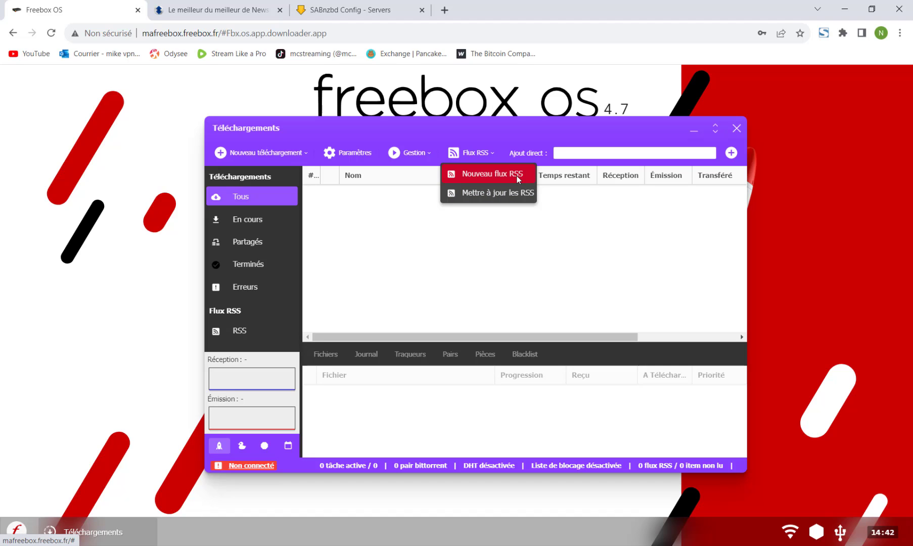
click(281, 152)
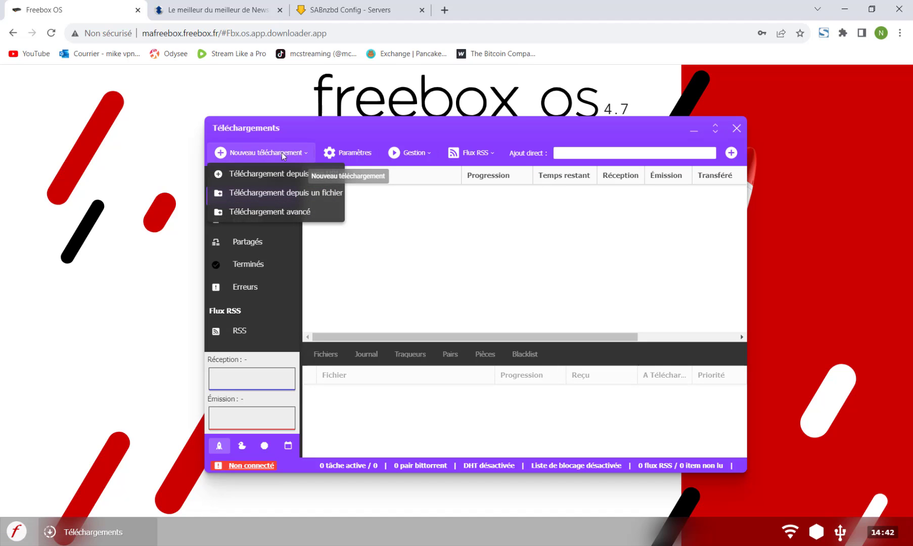
click(296, 193)
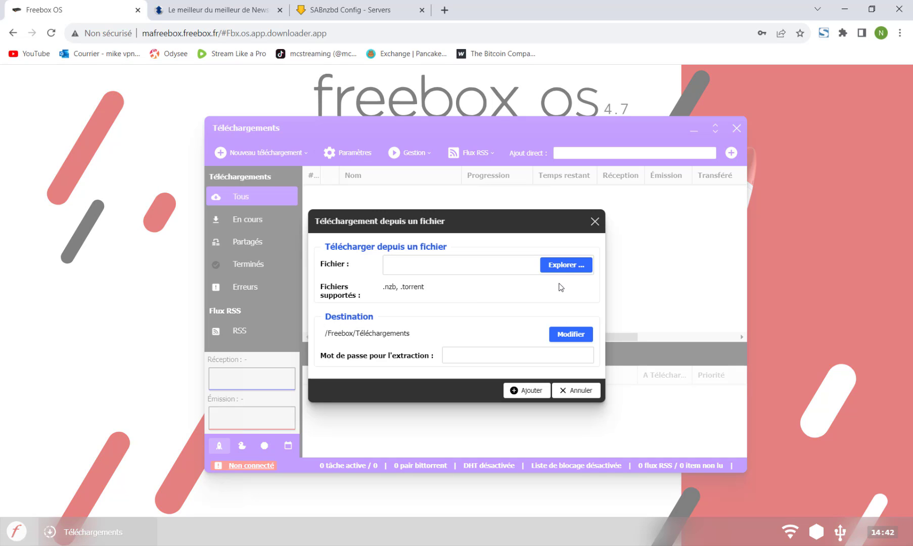
click(563, 265)
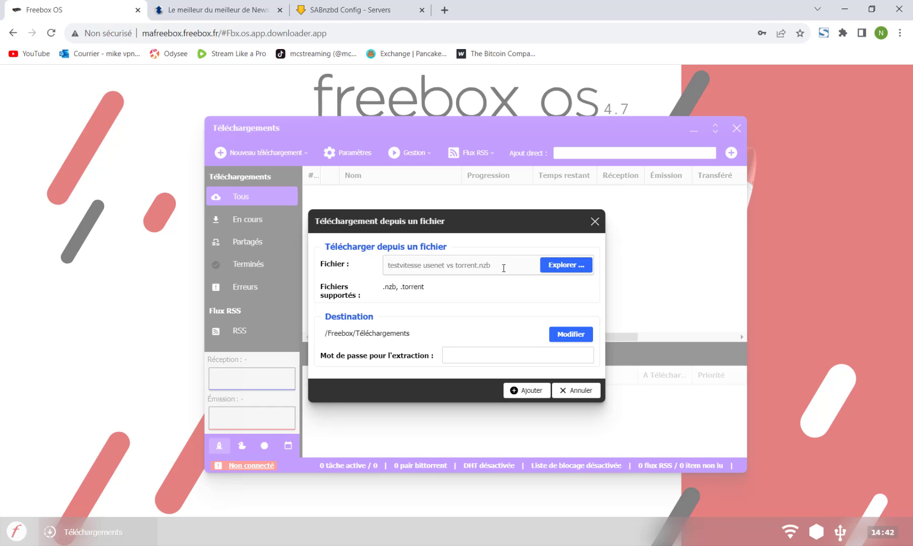
click(524, 391)
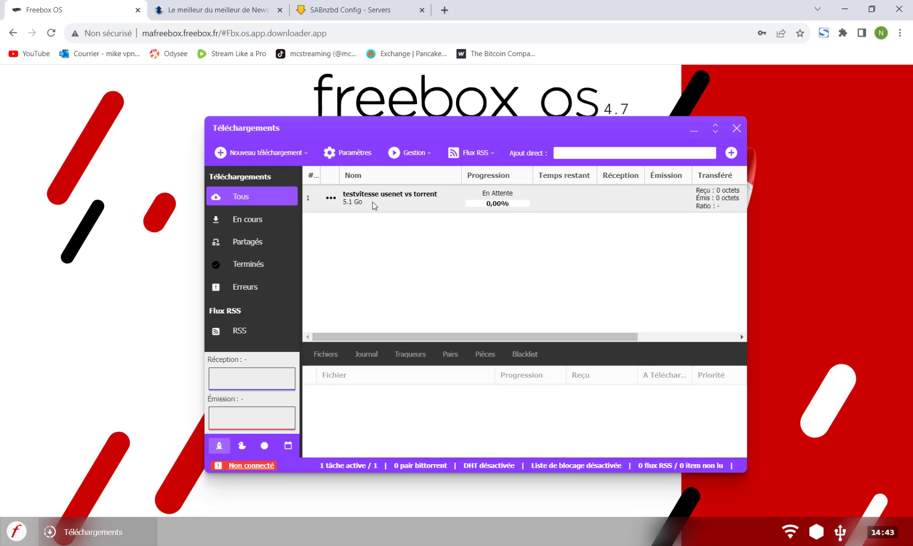
Maximize the downloads window and inspect the new download's file list and its details
click(715, 131)
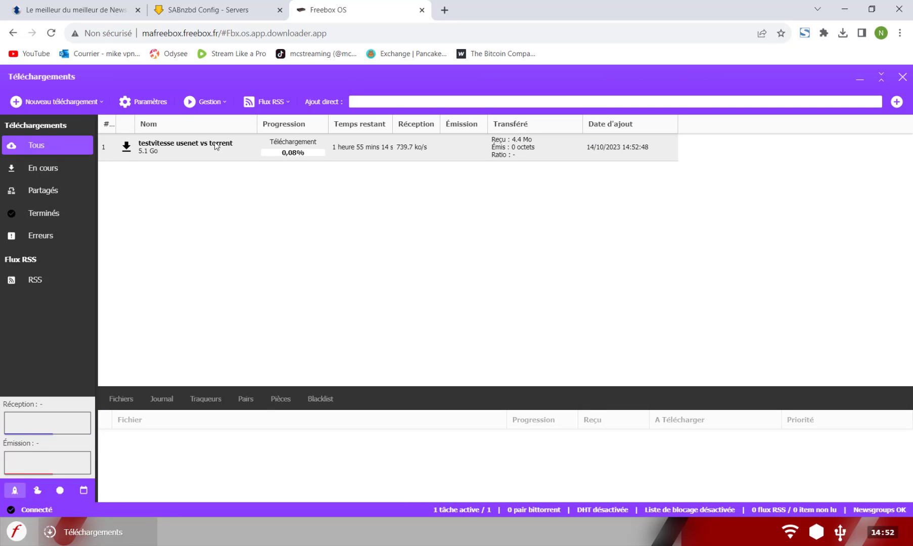
click(216, 146)
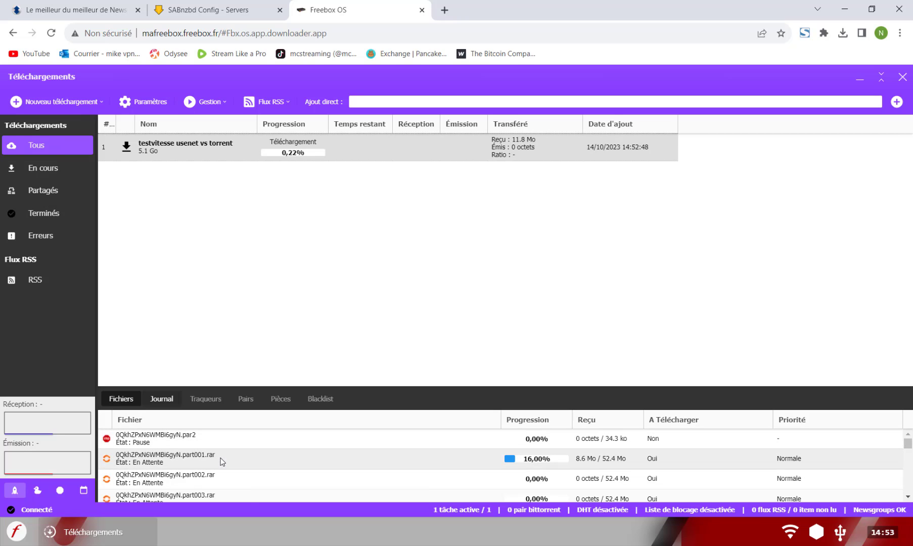
scroll(621, 460, down, 20)
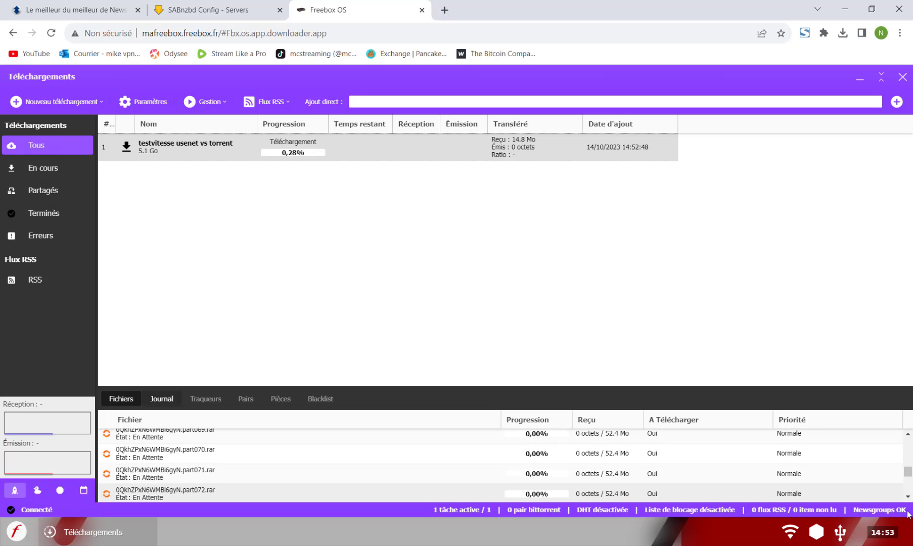
drag(908, 471, 908, 438)
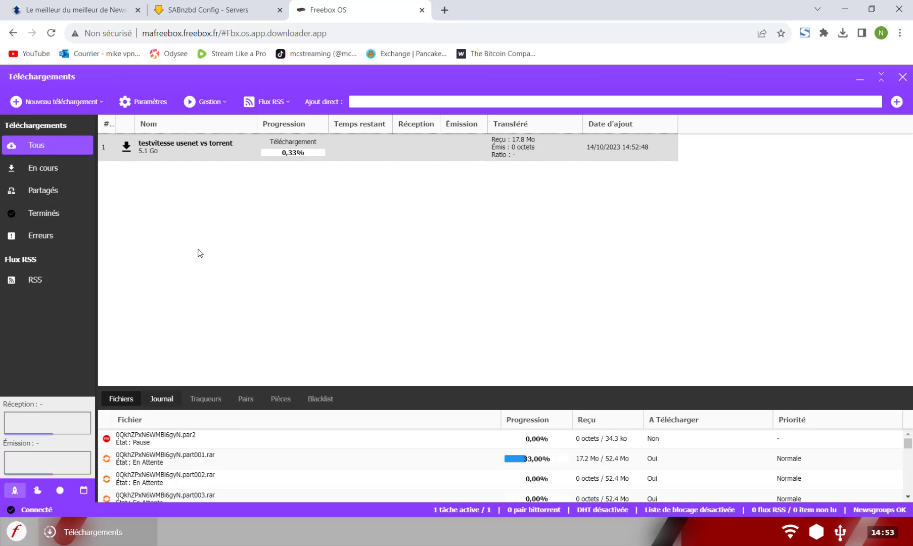
double_click(152, 155)
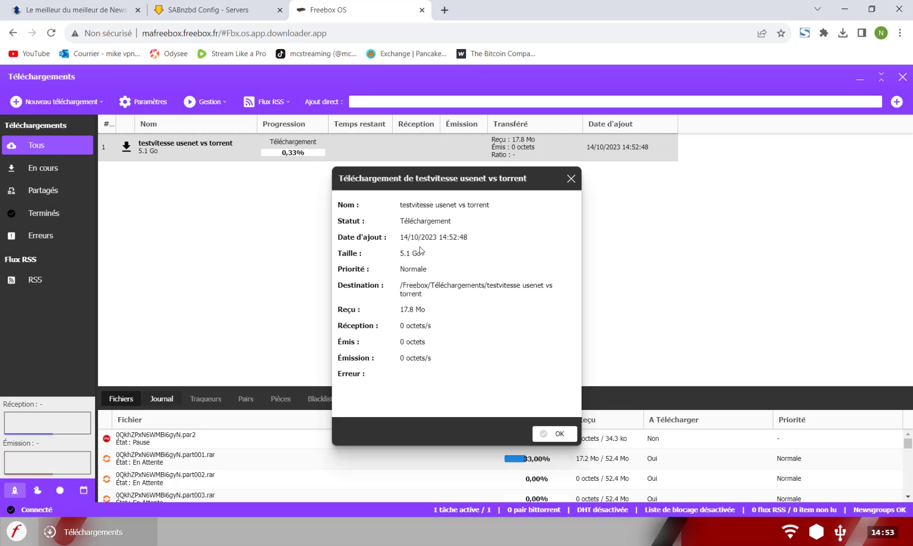
click(571, 179)
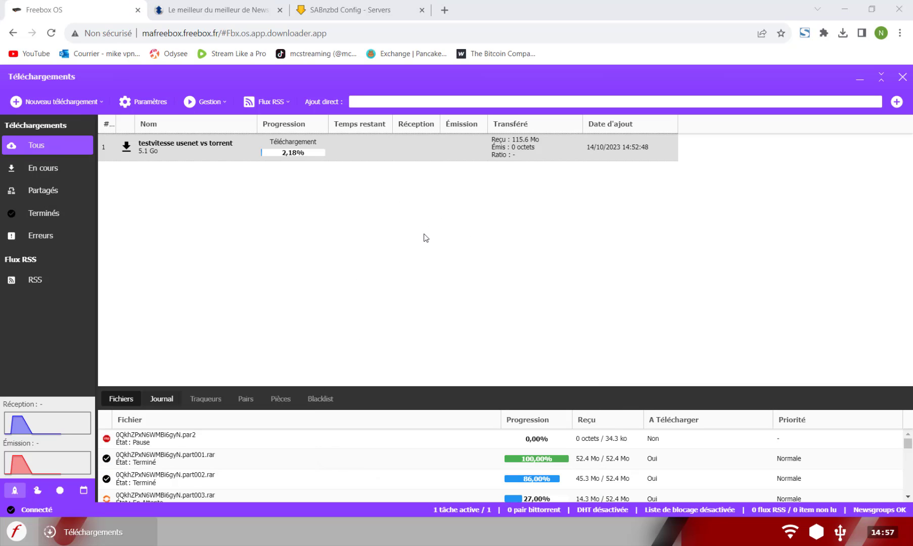
scroll(561, 463, down, 3)
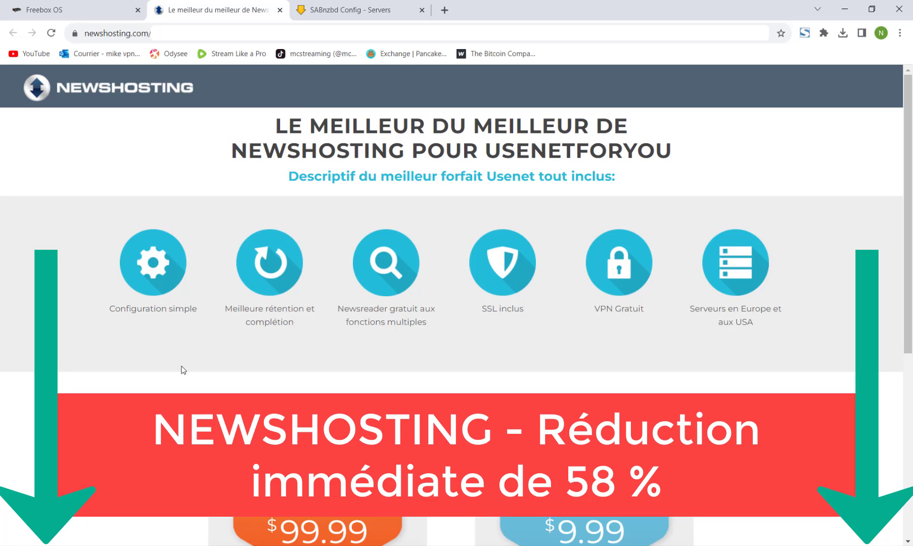
click(366, 16)
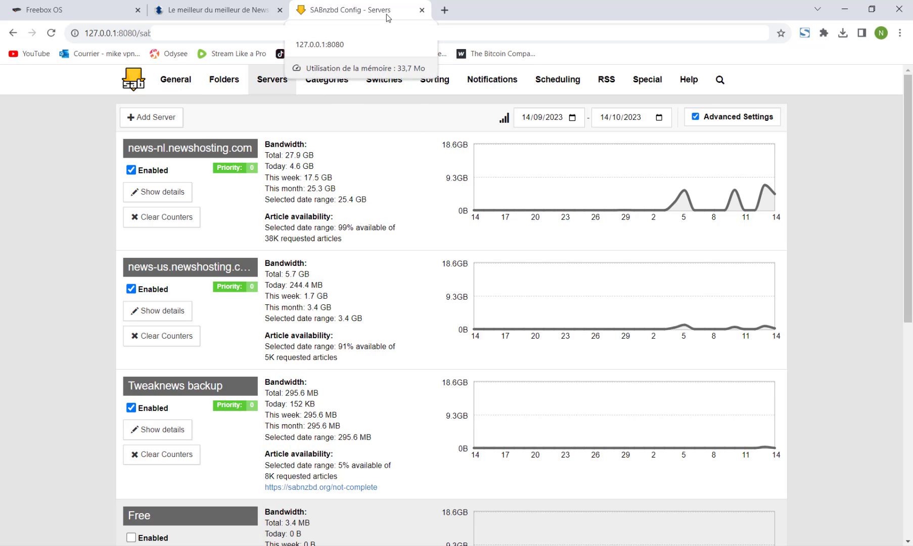
click(43, 9)
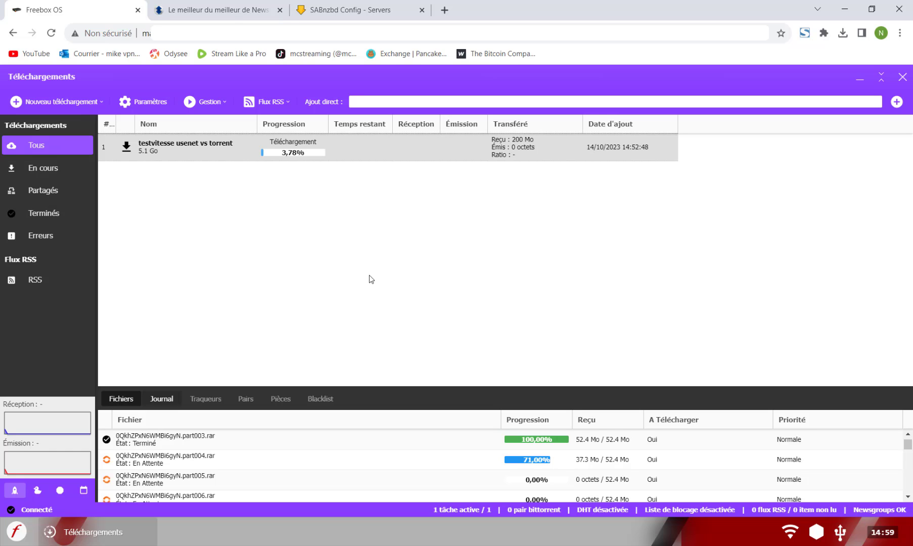
click(229, 7)
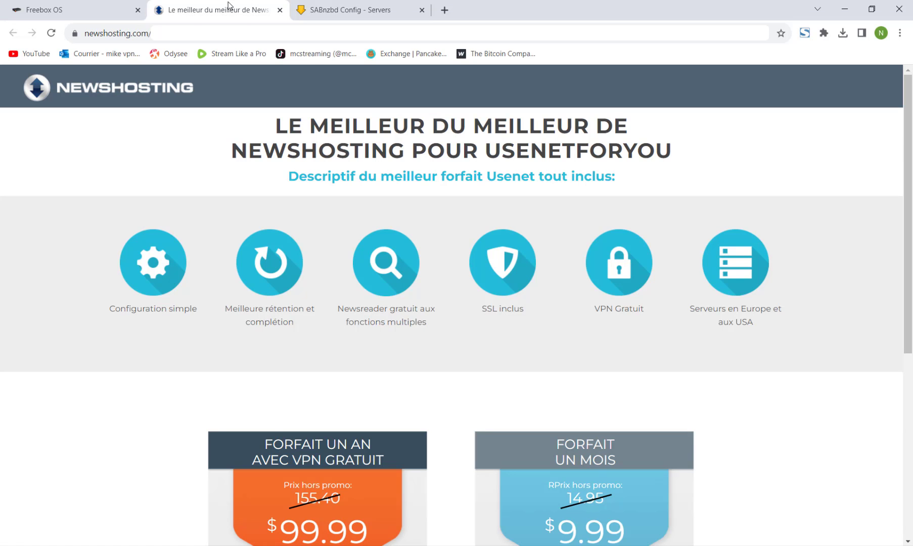
click(115, 5)
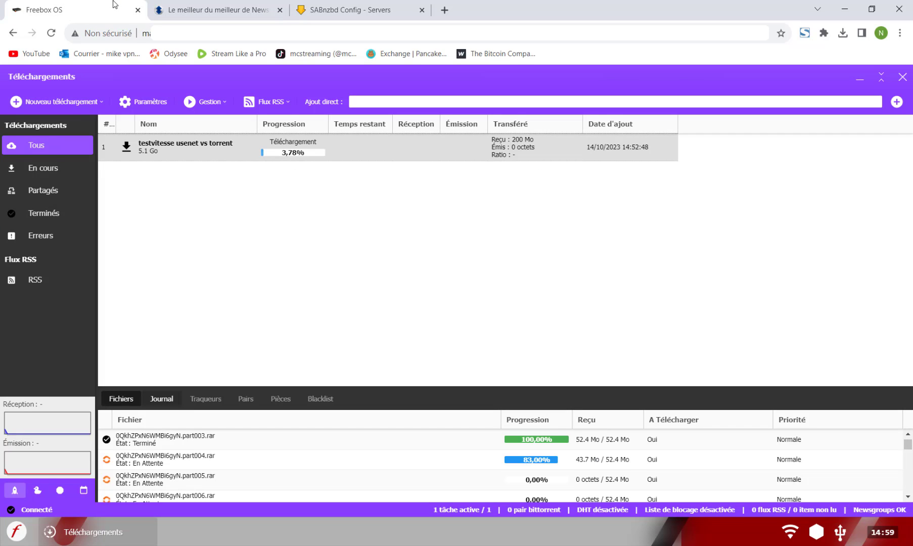